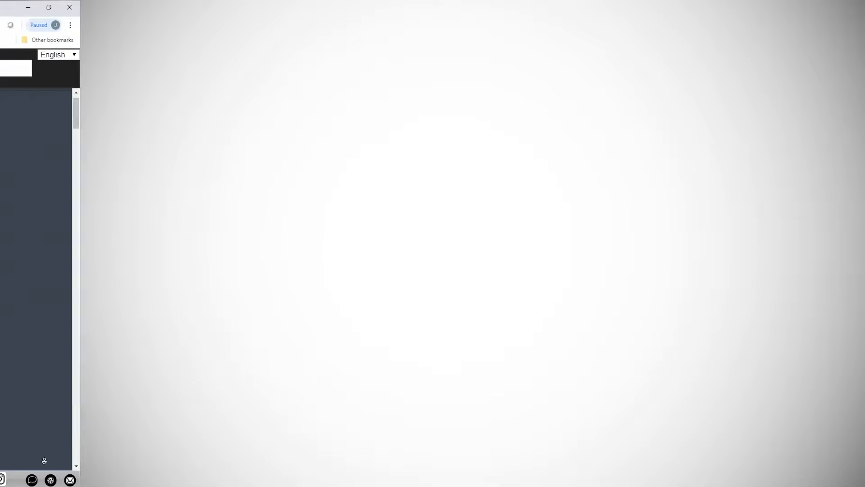
pyautogui.scroll(-2, 827, 464)
pyautogui.scroll(-7, 828, 463)
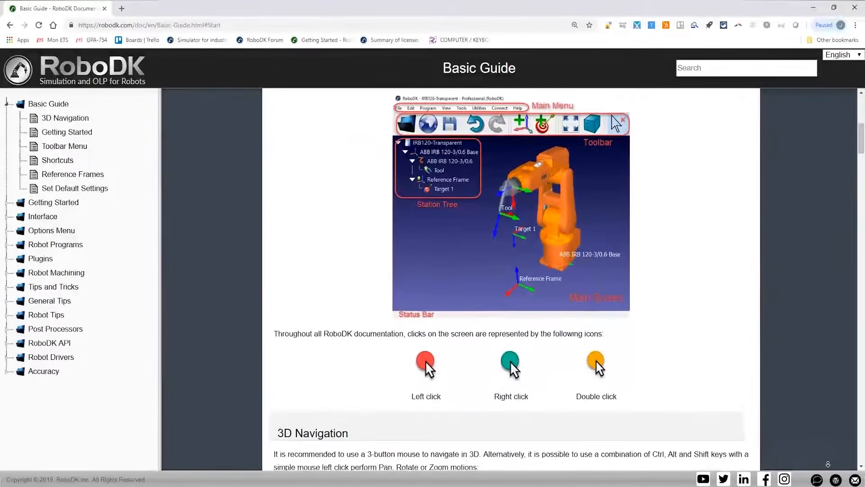
pyautogui.scroll(-7, 828, 464)
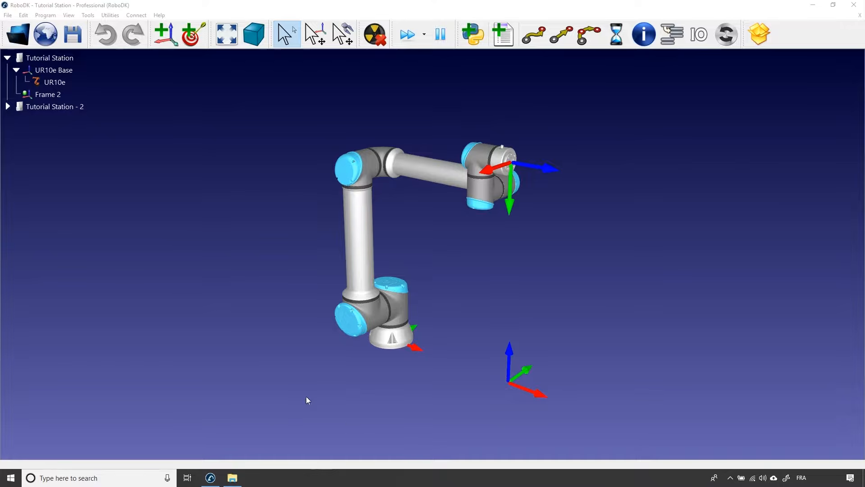
# Load Object Inspection.stp from the RoboDK Library folder into Tutorial Station.
pyautogui.click(18, 42)
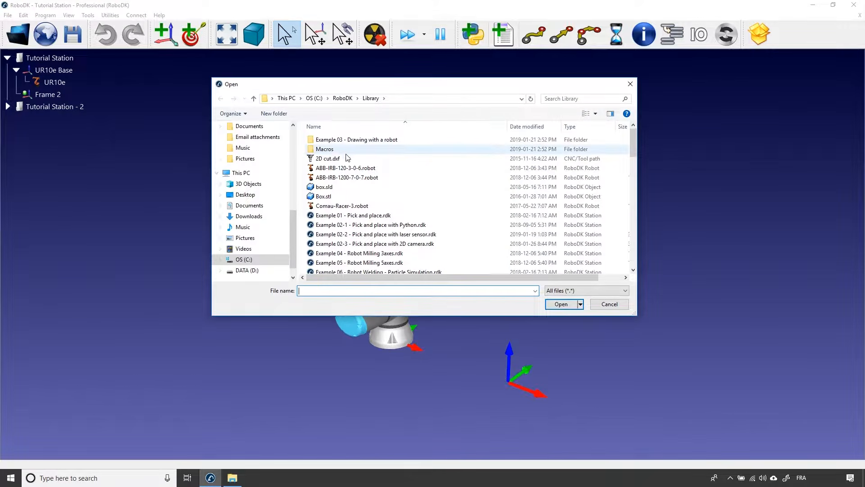
pyautogui.moveTo(632, 142); pyautogui.dragTo(634, 164)
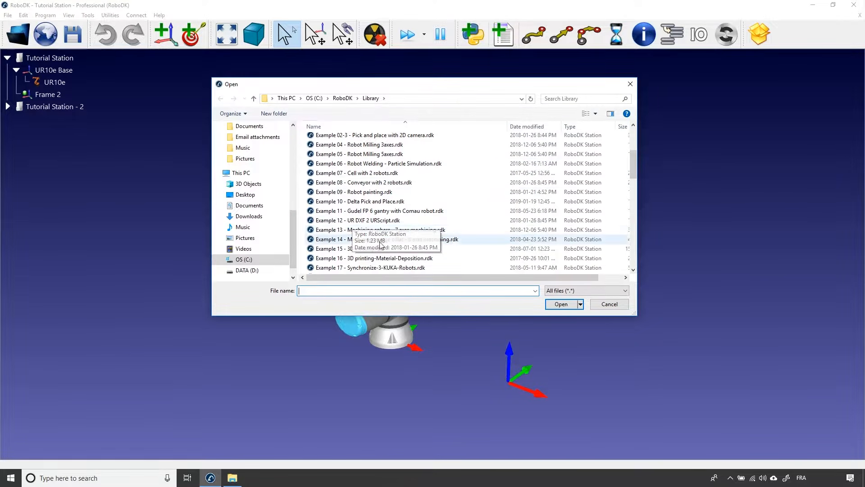
pyautogui.moveTo(632, 167); pyautogui.dragTo(632, 221)
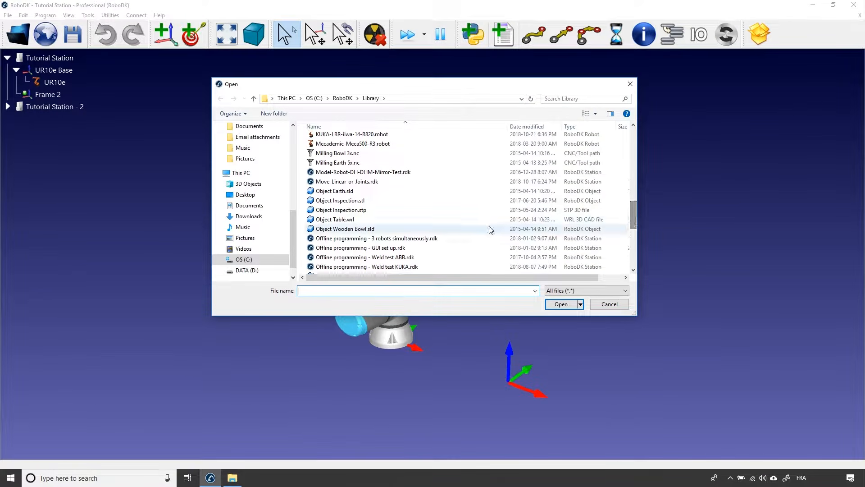
pyautogui.click(379, 212)
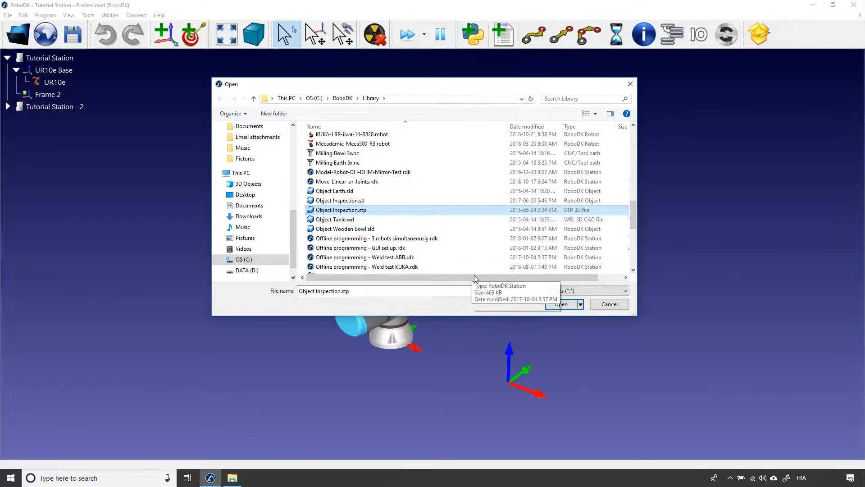
pyautogui.click(559, 304)
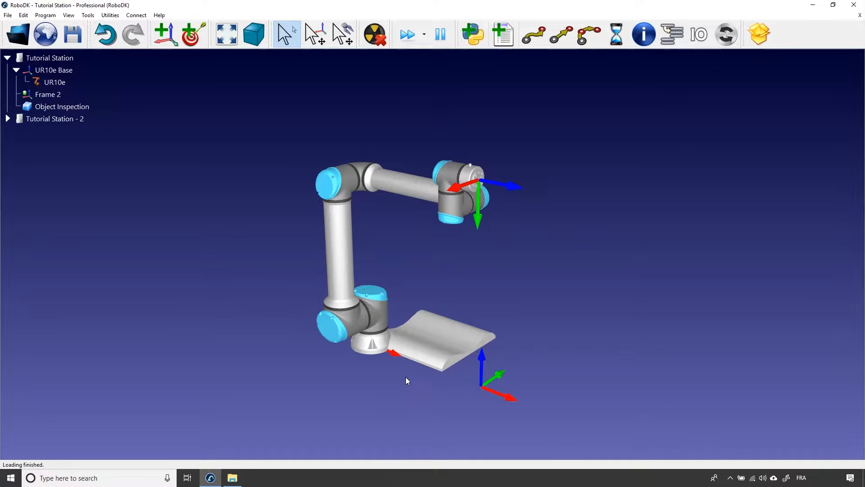
# Delete the Object Inspection part from the station.
pyautogui.click(423, 356)
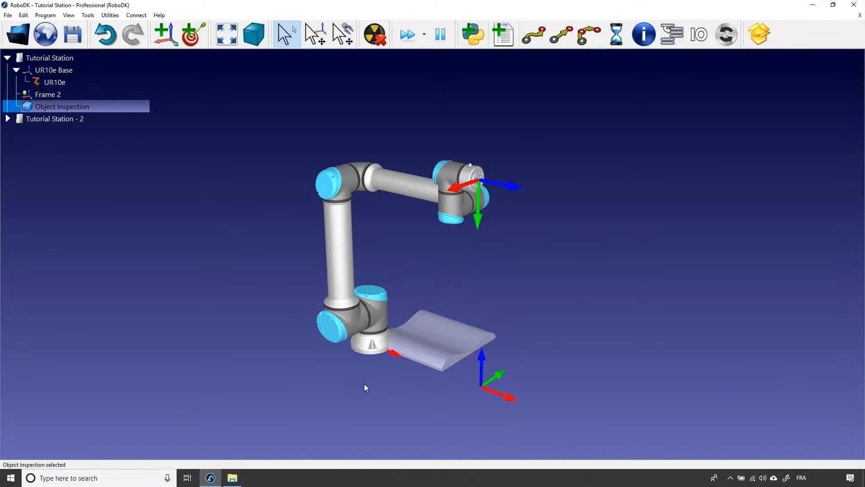
pyautogui.press('Delete')
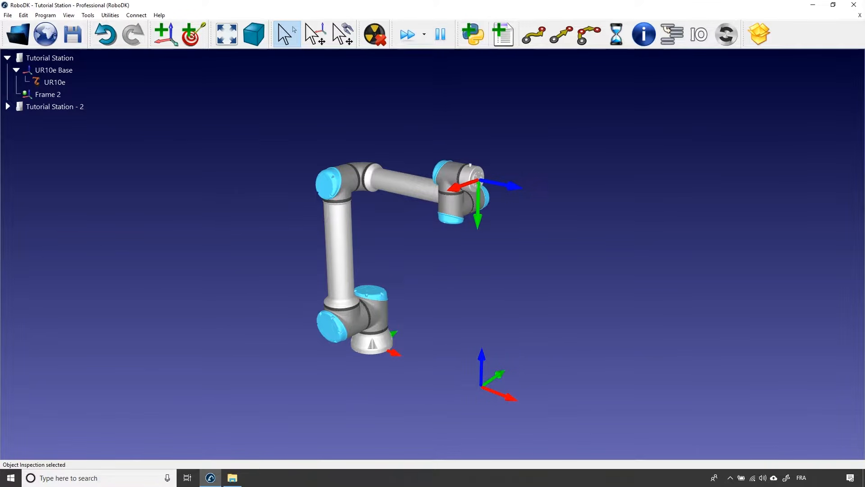
# Bring Object Inspection.stp into the station from the Library folder in File Explorer, and minimize the folder window.
pyautogui.click(232, 478)
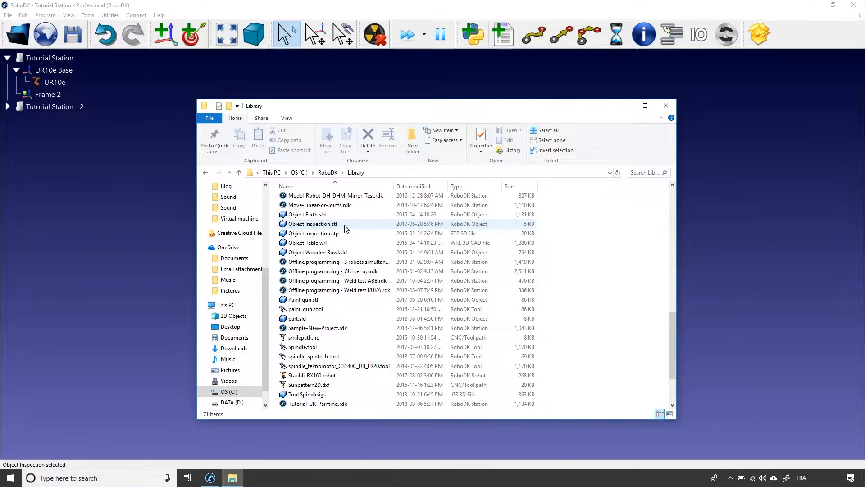
pyautogui.click(380, 233)
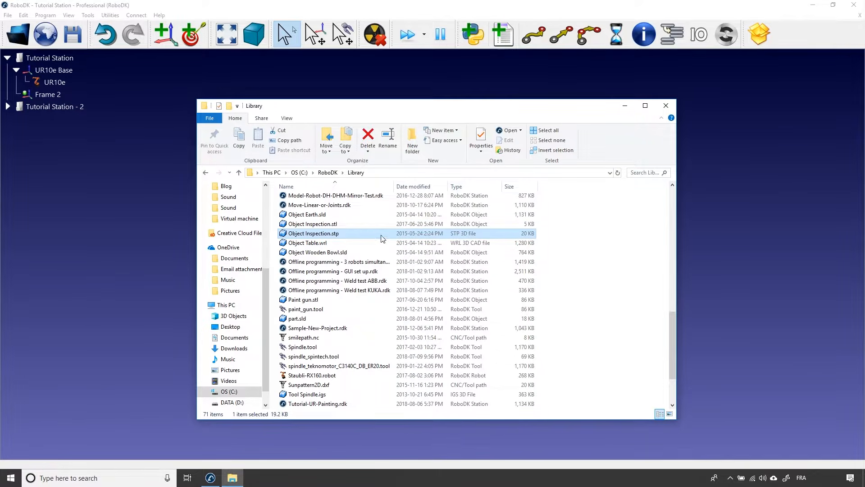
pyautogui.moveTo(383, 238); pyautogui.dragTo(724, 233)
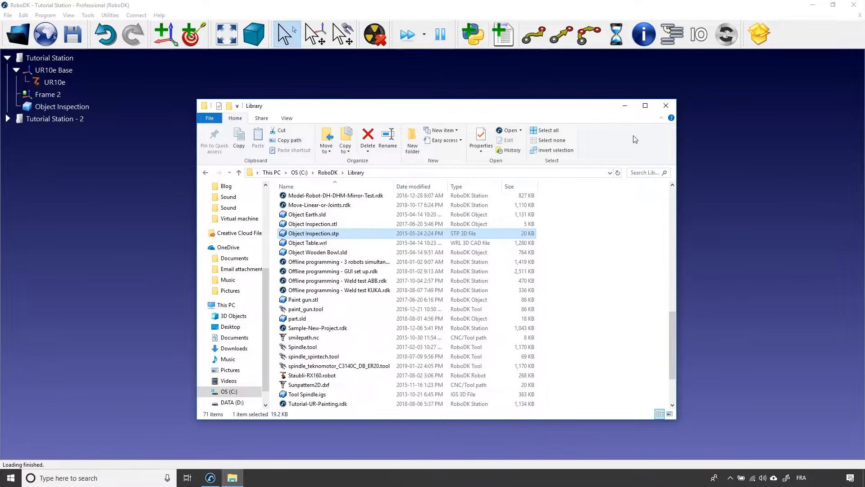
pyautogui.click(625, 106)
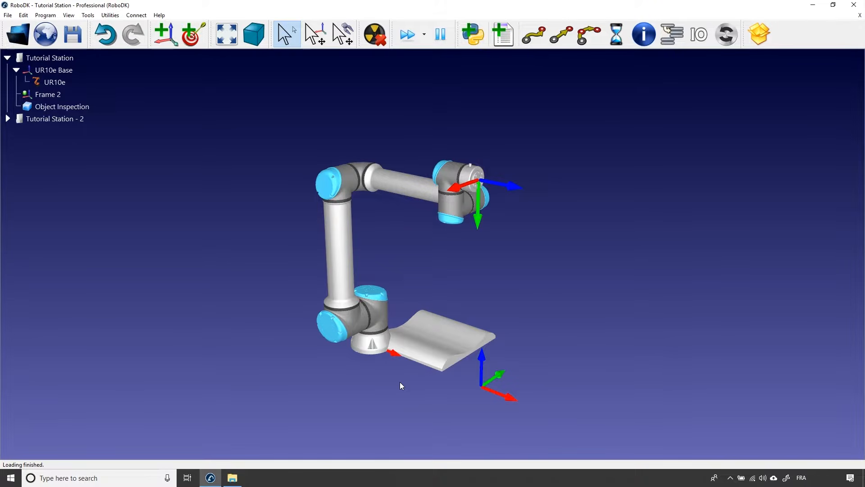
# Nest Object Inspection under Frame 2 and move the frame slightly down along its Z axis.
pyautogui.click(53, 107)
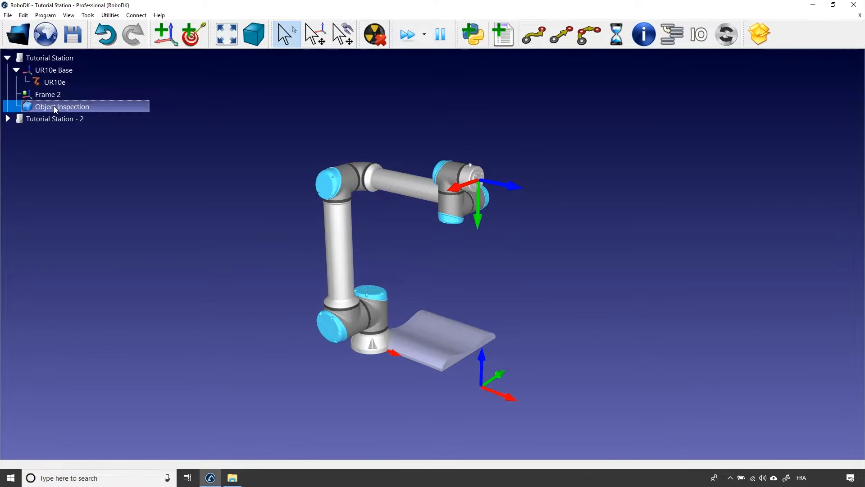
pyautogui.moveTo(53, 106); pyautogui.dragTo(52, 93)
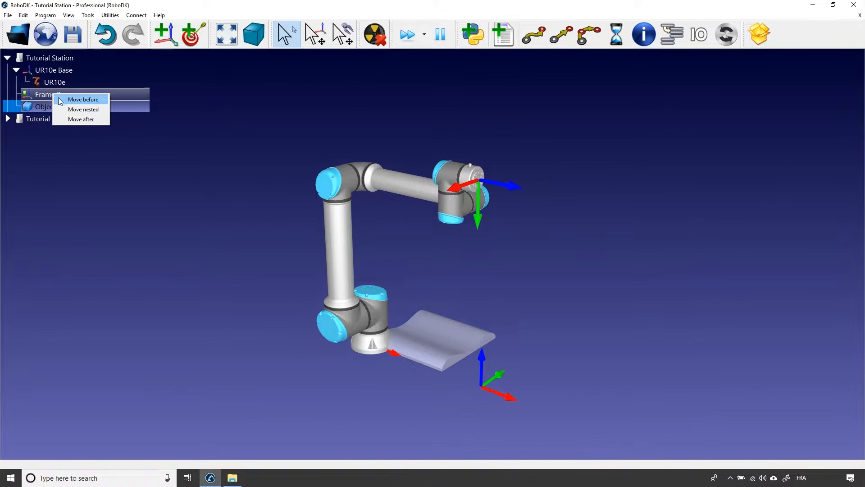
pyautogui.click(82, 110)
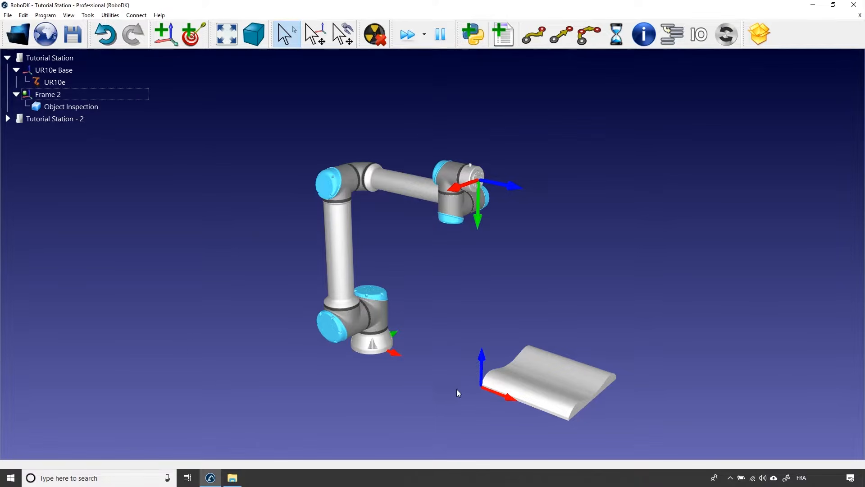
pyautogui.press('alt')
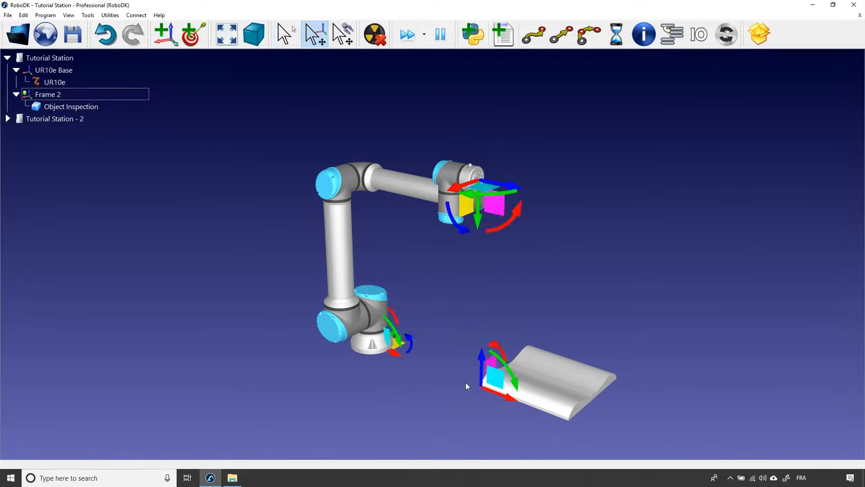
pyautogui.keyDown('alt'); pyautogui.moveTo(482, 358); pyautogui.dragTo(460, 365); pyautogui.keyUp('alt')
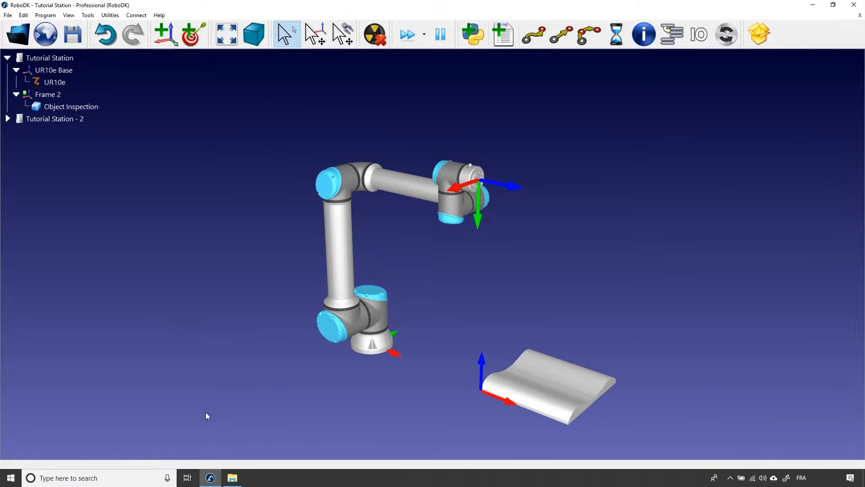
# Add Paint gun.stl to the station from the Library folder in File Explorer, and minimize the folder window.
pyautogui.click(233, 478)
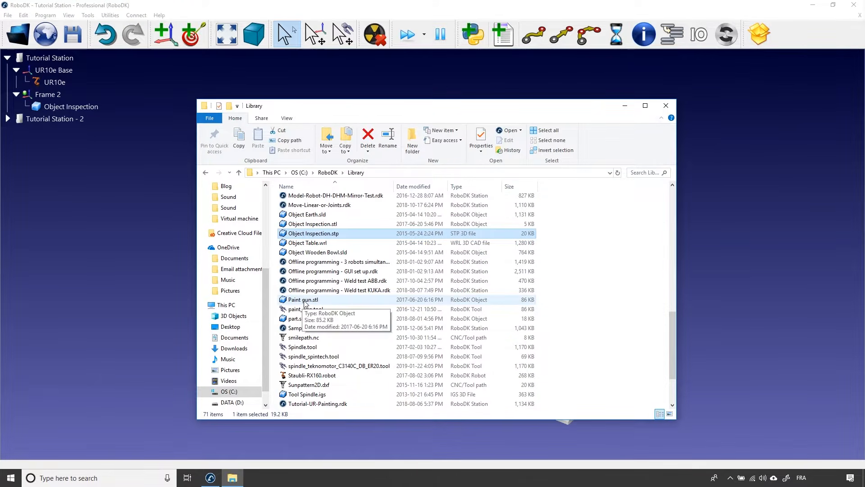
pyautogui.moveTo(306, 301)
pyautogui.mouseDown()
pyautogui.moveTo(244, 298)
pyautogui.moveTo(141, 312)
pyautogui.mouseUp()
pyautogui.click(624, 106)
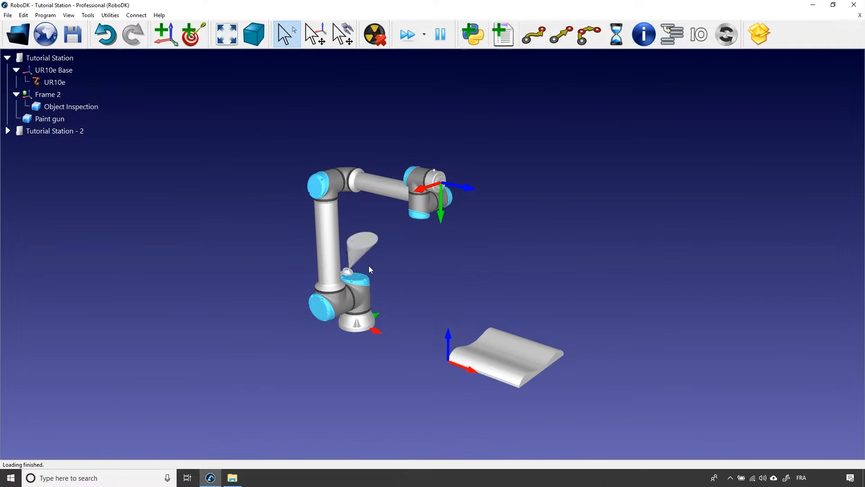
# Nest the Paint gun under the UR10e robot as its tool and open the tool's details.
pyautogui.click(58, 119)
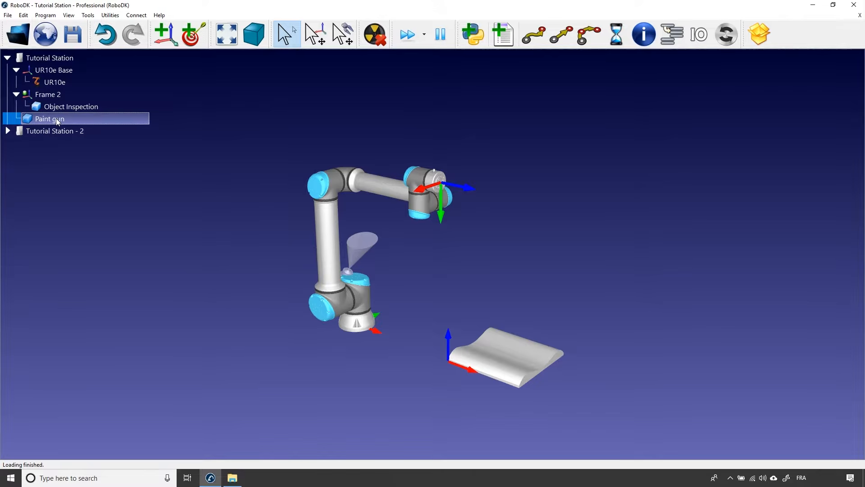
pyautogui.moveTo(55, 120); pyautogui.dragTo(55, 83)
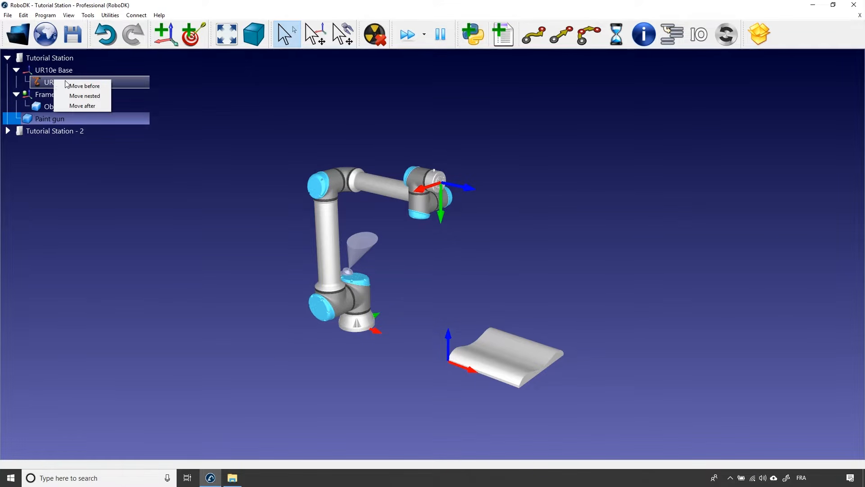
pyautogui.click(90, 96)
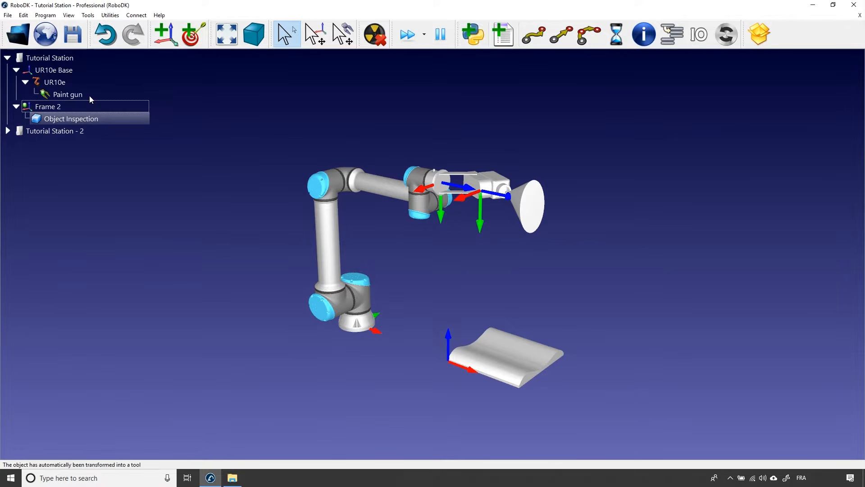
pyautogui.click(90, 96)
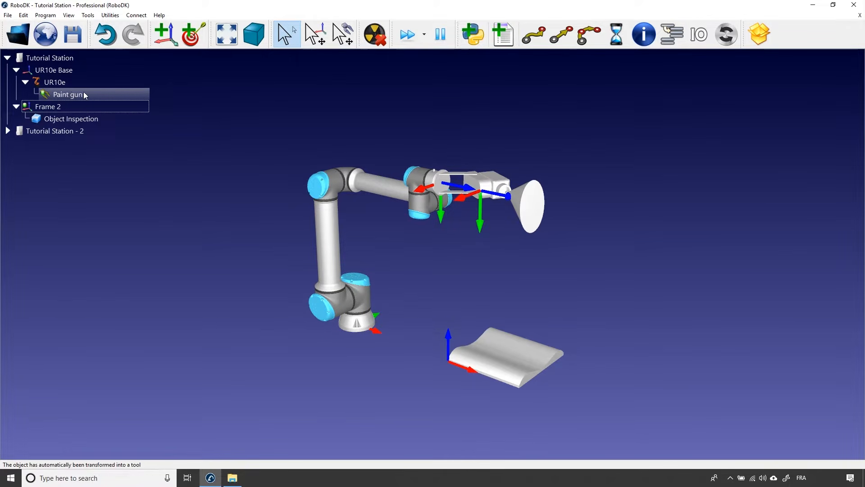
pyautogui.doubleClick(108, 95)
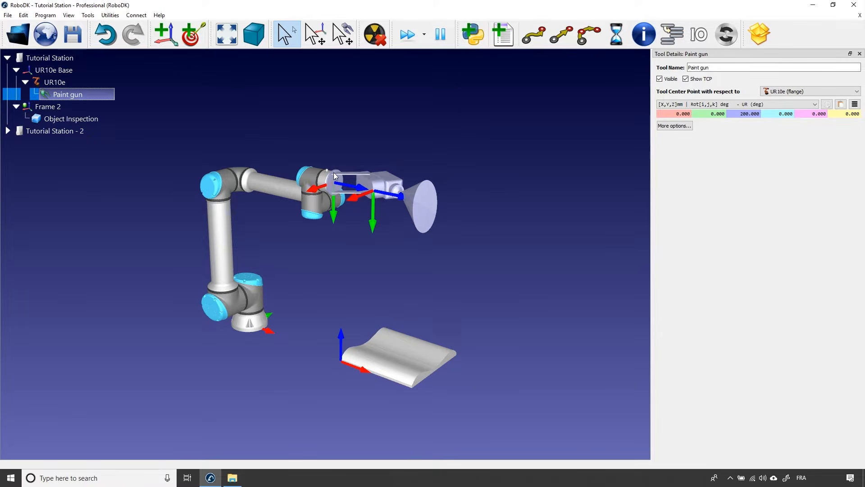
# Switch to Tutorial Station - 2 and nest its Paint gun under the UR10e robot.
pyautogui.click(71, 129)
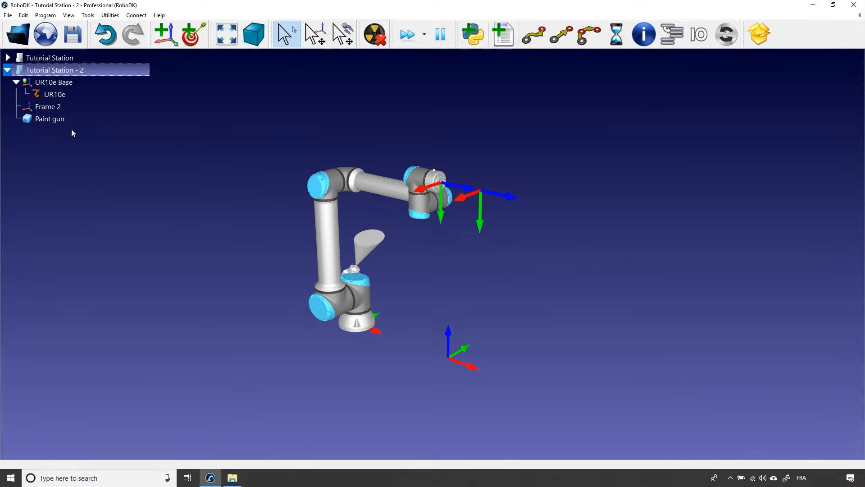
pyautogui.moveTo(61, 122); pyautogui.dragTo(58, 93)
pyautogui.click(75, 110)
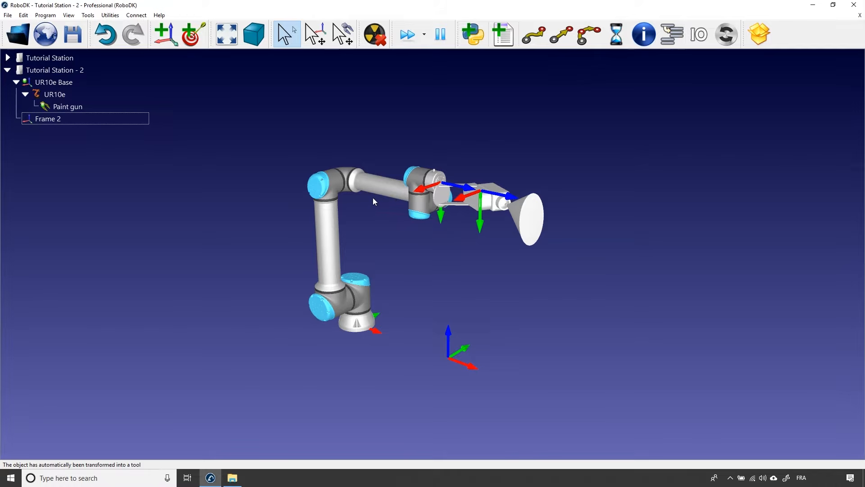
# Open the tool details of the Paint gun in Tutorial Station - 2 and expand its additional options.
pyautogui.doubleClick(77, 110)
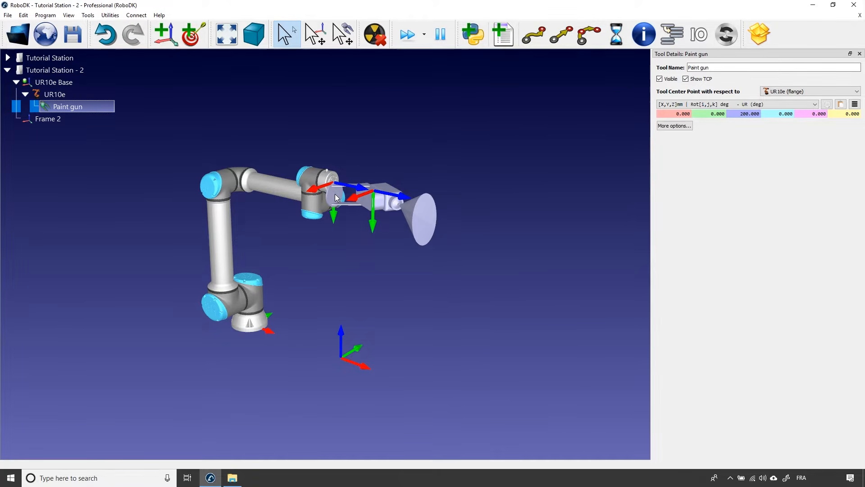
pyautogui.press('Escape')
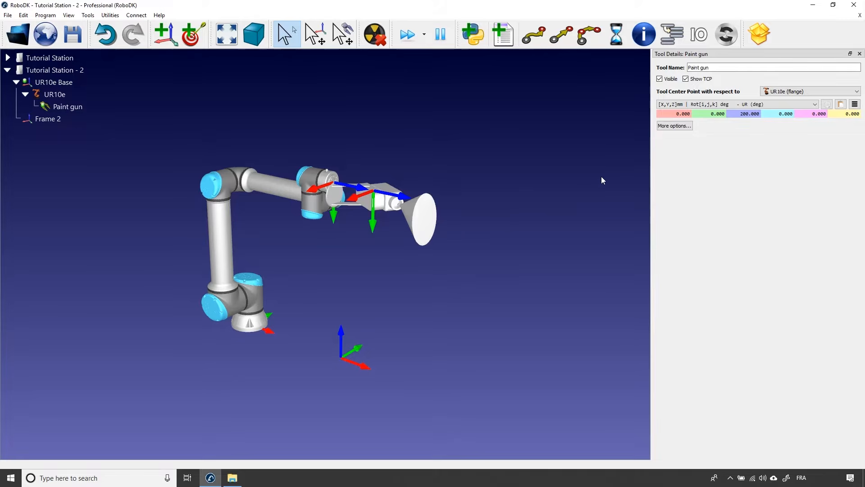
pyautogui.click(676, 126)
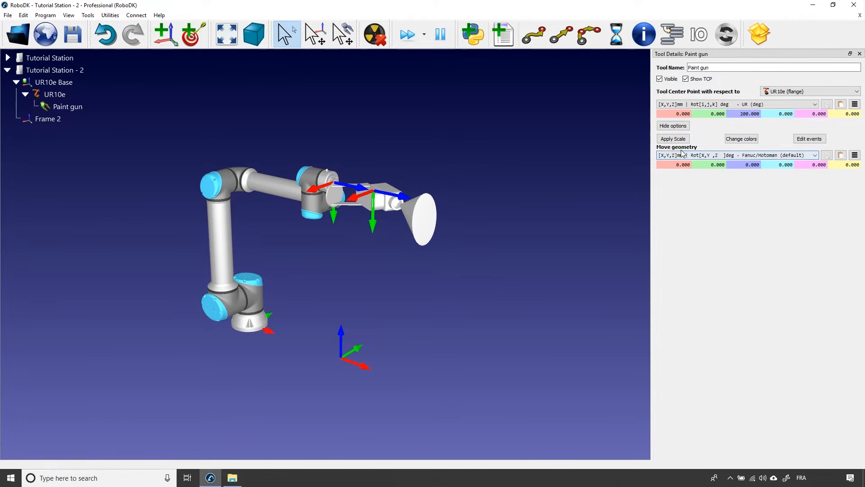
# Move the Paint gun geometry -50 mm along Y so it lines up with the robot flange, and apply the move.
pyautogui.click(700, 165)
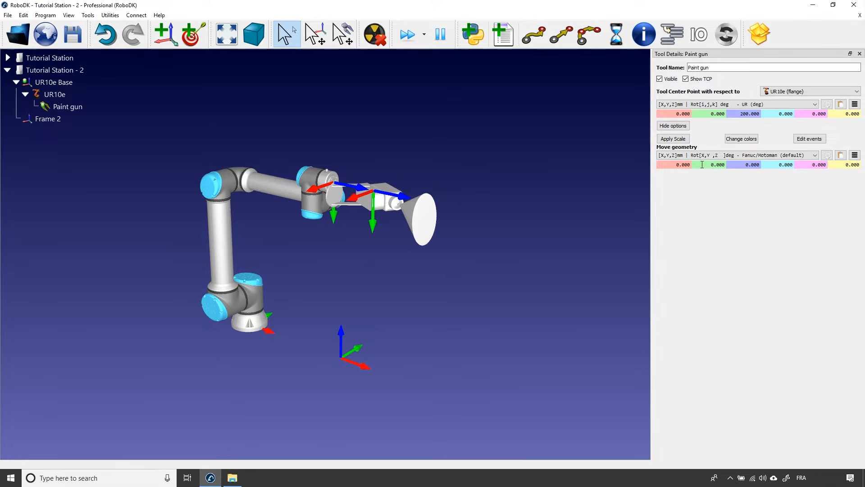
pyautogui.write('1')
pyautogui.press('Return')
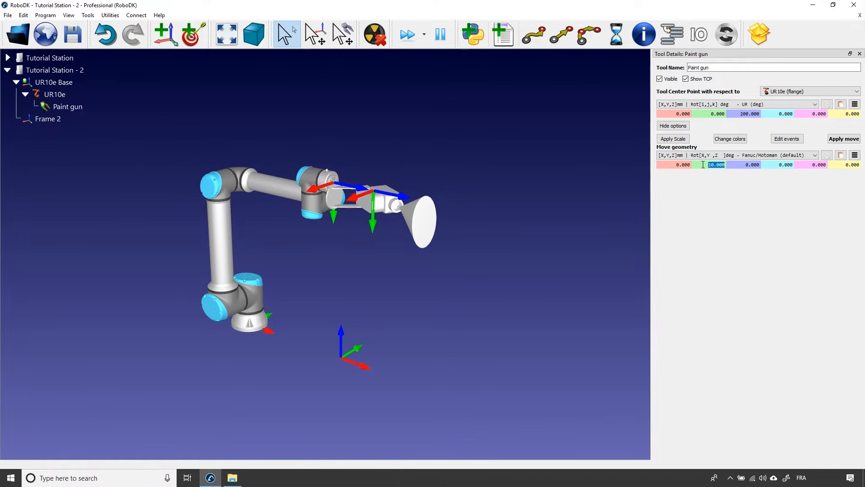
pyautogui.scroll(-3, 703, 164)
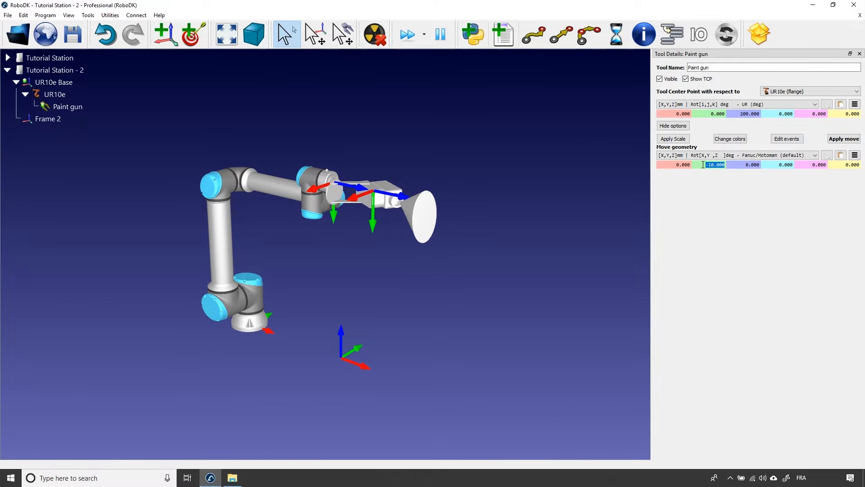
pyautogui.scroll(-1, 703, 164)
pyautogui.scroll(2, 703, 164)
pyautogui.scroll(-1, 704, 164)
pyautogui.scroll(-3, 703, 164)
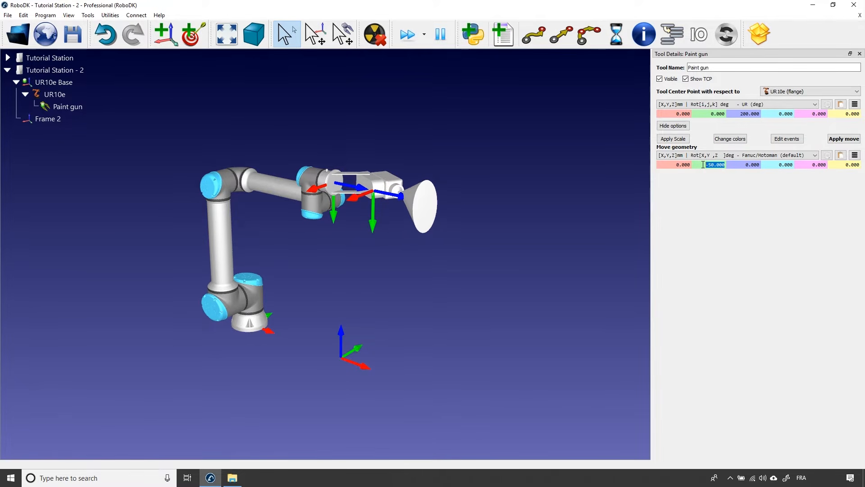
pyautogui.scroll(1, 703, 164)
pyautogui.scroll(-1, 703, 164)
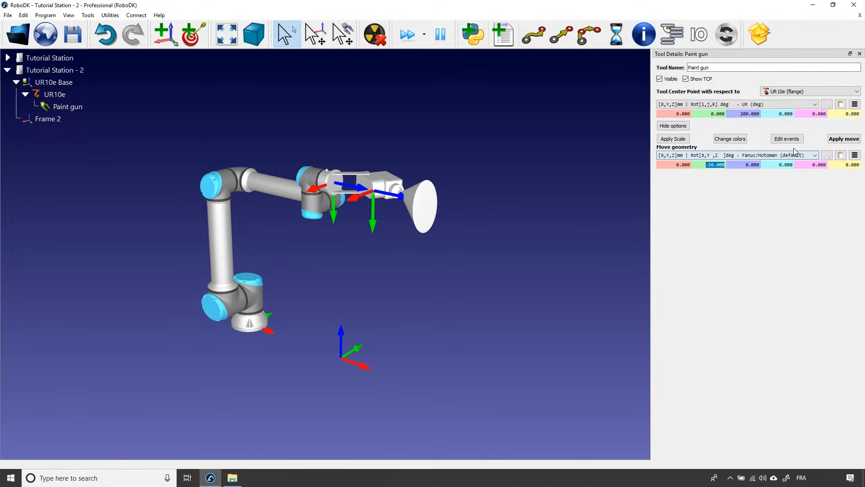
pyautogui.click(838, 140)
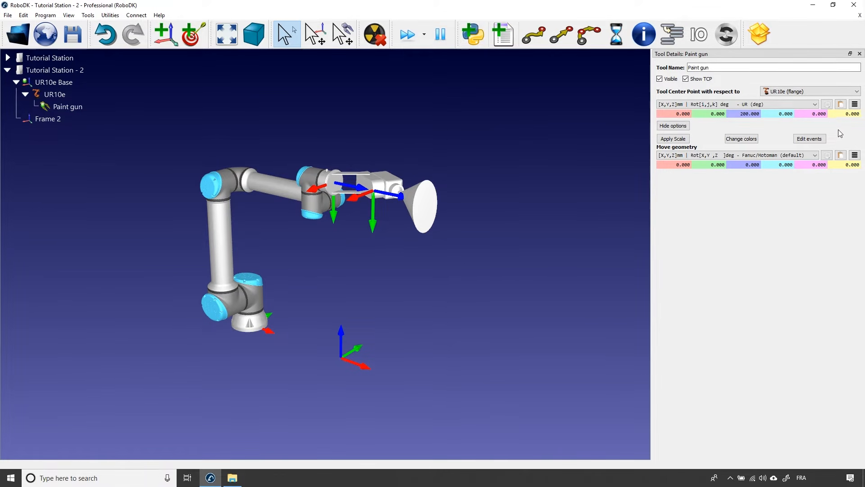
# Return to Tutorial Station and set its Paint gun TCP to Y -10 mm and Z 250 mm relative to the UR10e flange.
pyautogui.click(62, 62)
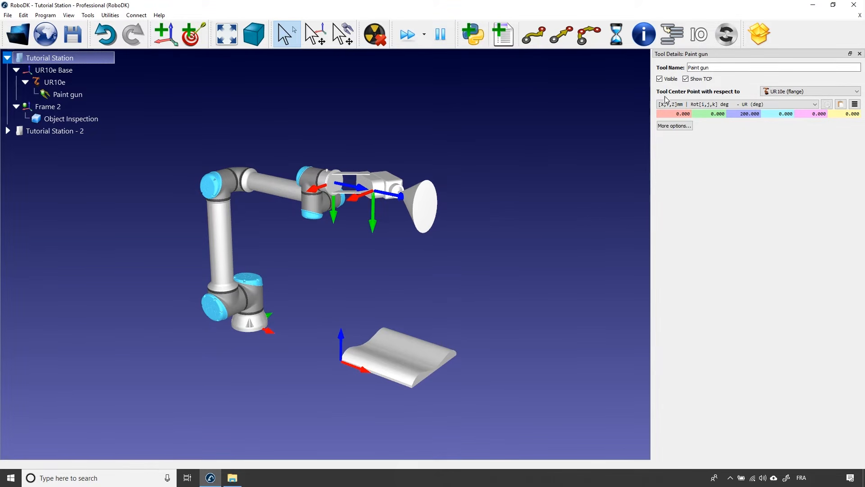
pyautogui.click(860, 54)
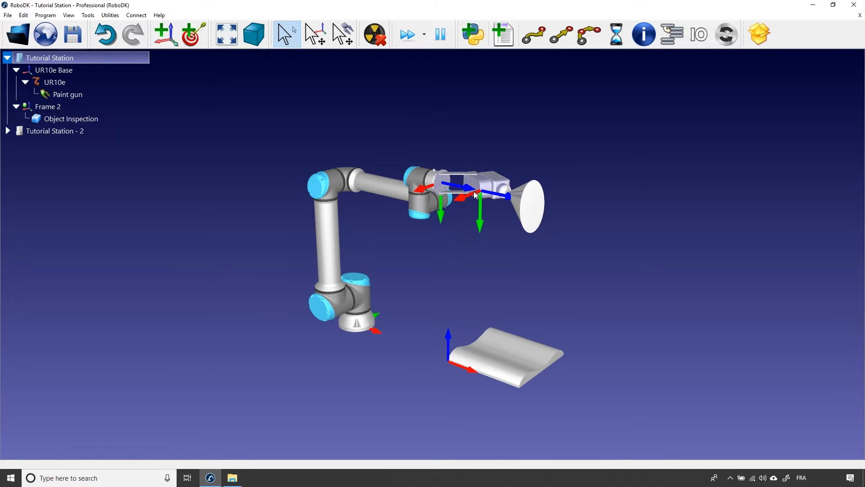
pyautogui.doubleClick(54, 95)
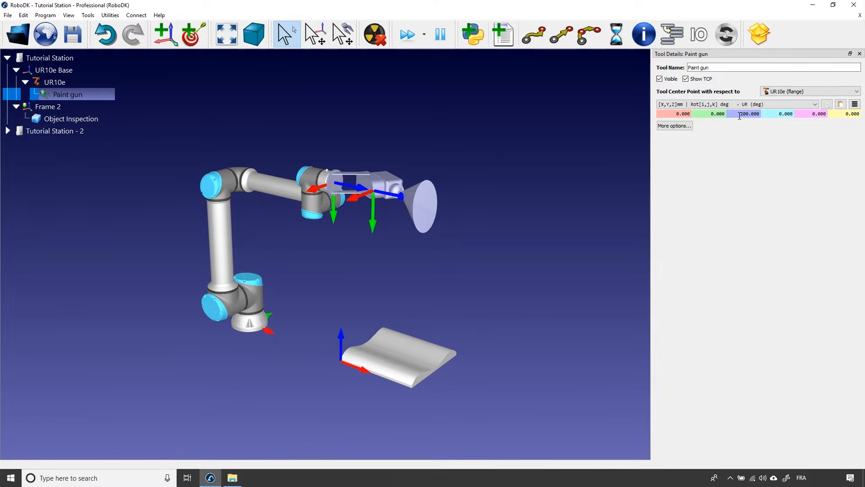
pyautogui.scroll(5, 733, 114)
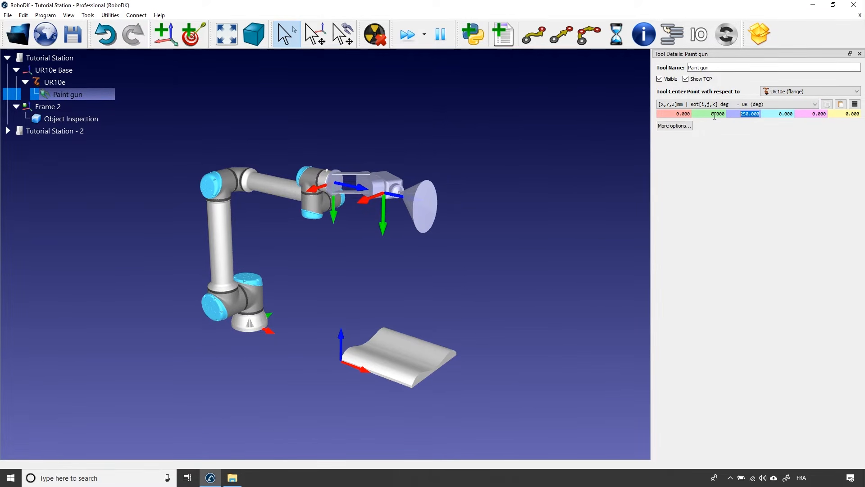
pyautogui.scroll(-1, 730, 114)
# Move the Paint gun TCP freehand to the cone's opening, about X 63, Y -15, Z 485 mm, rotated about 12° around Y, and close its details.
pyautogui.hotkey('alt', 'shift')
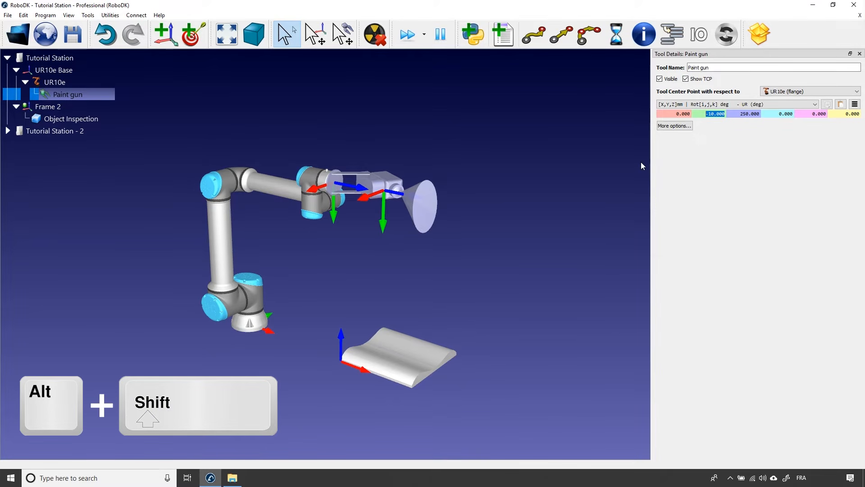
pyautogui.click(489, 194)
pyautogui.hotkey('alt', 'shift')
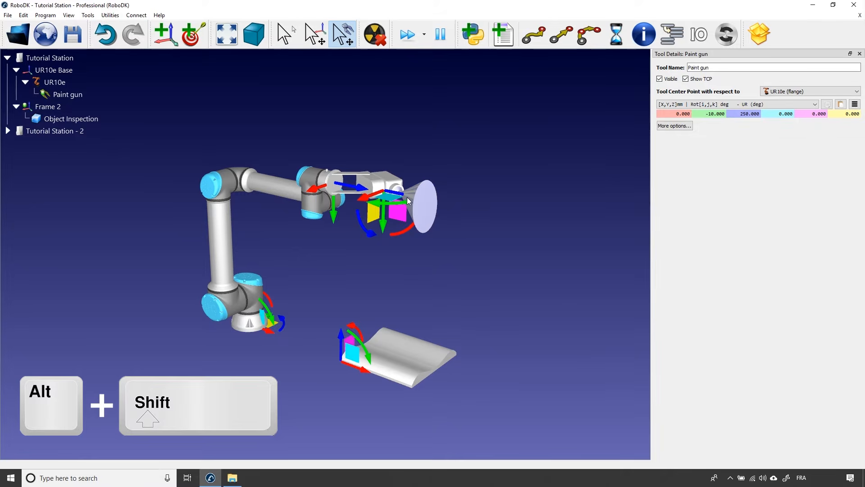
pyautogui.moveTo(408, 201)
pyautogui.keyDown('alt'); pyautogui.keyDown('shift'); pyautogui.mouseDown()
pyautogui.moveTo(452, 204)
pyautogui.moveTo(411, 216)
pyautogui.mouseUp(); pyautogui.keyUp('shift'); pyautogui.keyUp('alt')
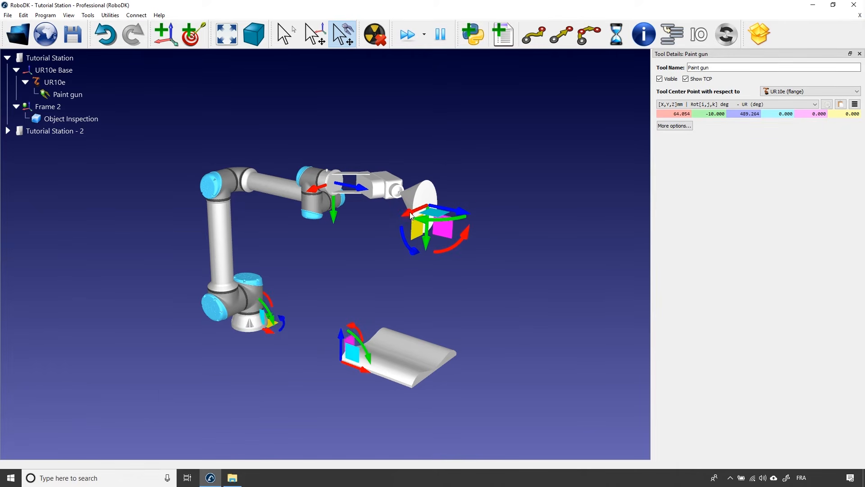
pyautogui.moveTo(453, 217)
pyautogui.keyDown('alt'); pyautogui.keyDown('shift'); pyautogui.mouseDown()
pyautogui.moveTo(426, 223)
pyautogui.moveTo(425, 239)
pyautogui.mouseUp(); pyautogui.keyUp('shift'); pyautogui.keyUp('alt')
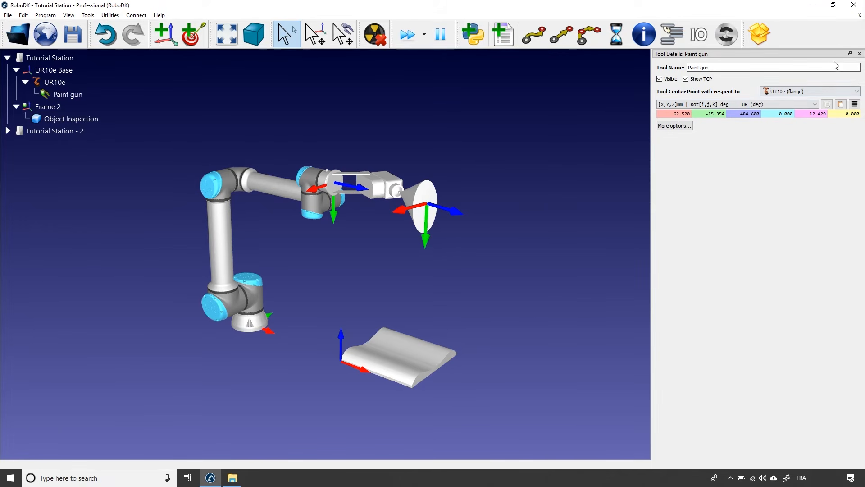
pyautogui.click(859, 53)
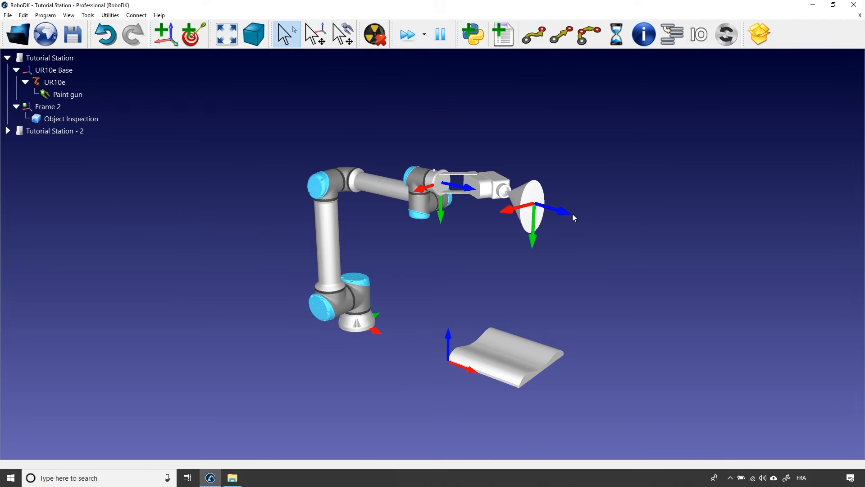
# Add a second tool (TCP) to the UR10e robot and open its details.
pyautogui.click(65, 86)
pyautogui.rightClick(52, 82)
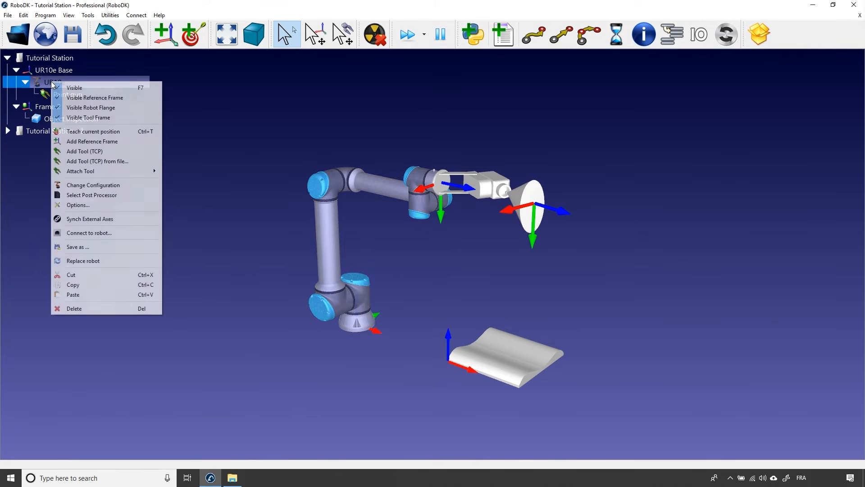
pyautogui.click(69, 151)
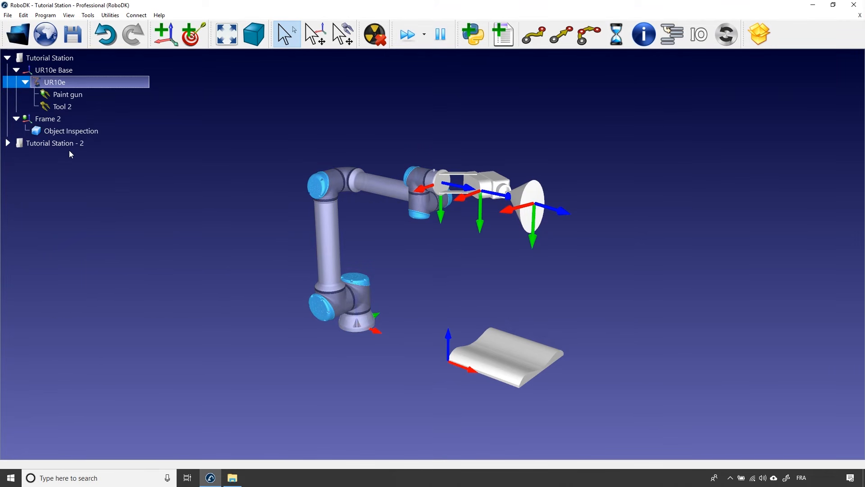
pyautogui.doubleClick(63, 107)
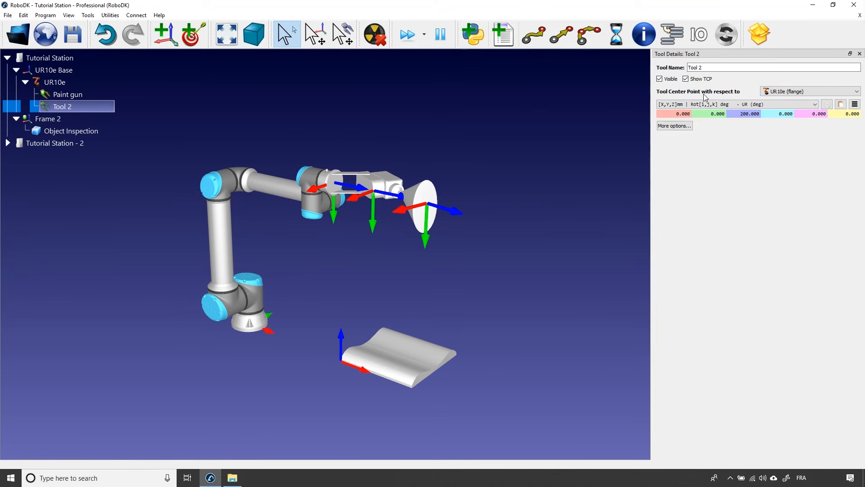
# Reference Tool 2's center point to the Paint gun and reset its pose to identity.
pyautogui.click(789, 92)
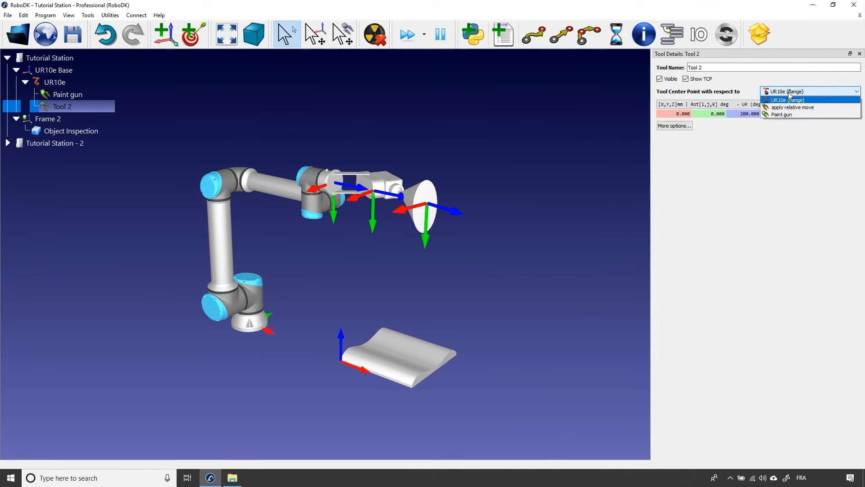
pyautogui.click(781, 114)
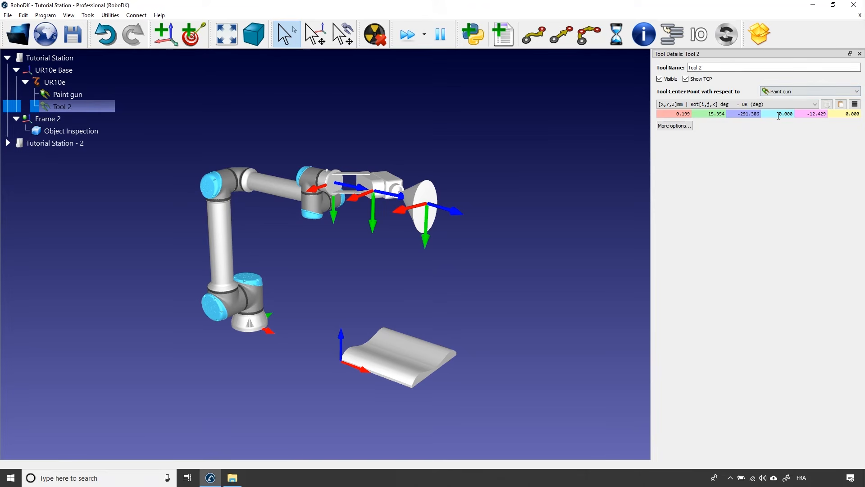
pyautogui.click(855, 104)
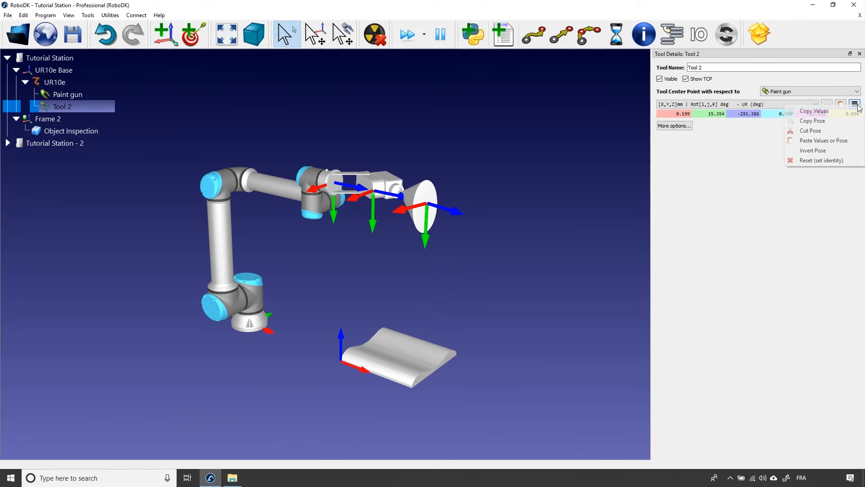
pyautogui.click(809, 160)
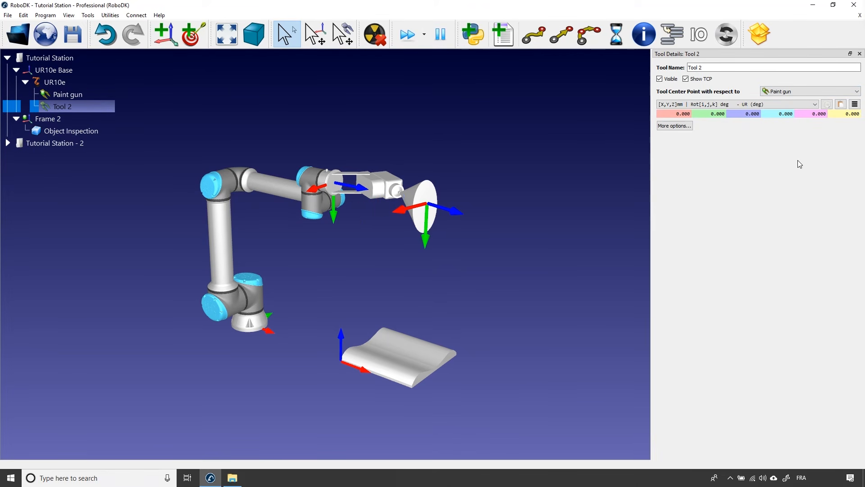
# Offset Tool 2's center point 200 mm along Z from the Paint gun.
pyautogui.click(737, 114)
pyautogui.write('20')
pyautogui.press('Return')
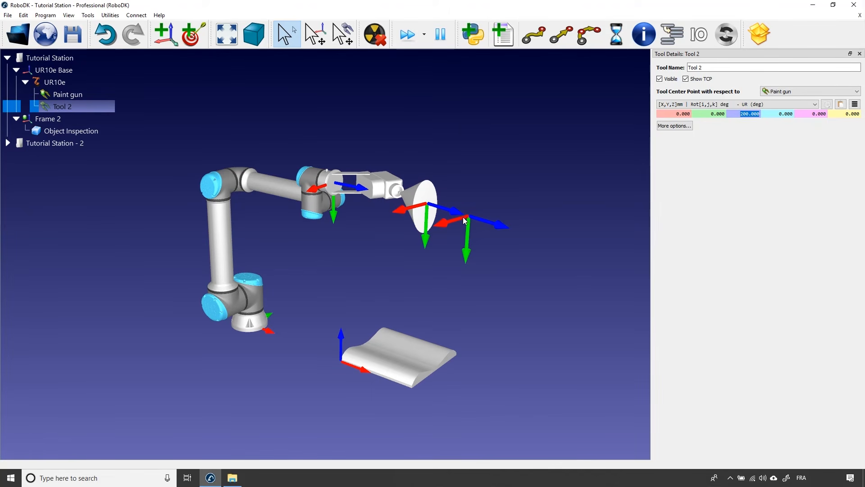
pyautogui.click(495, 255)
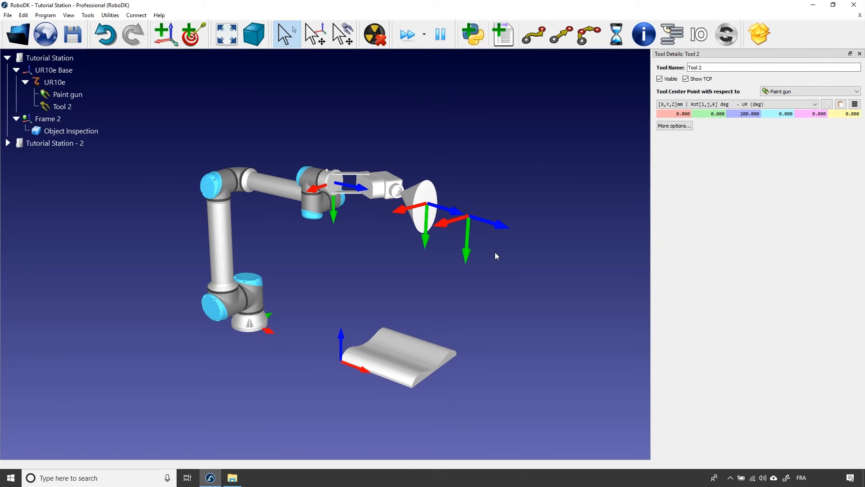